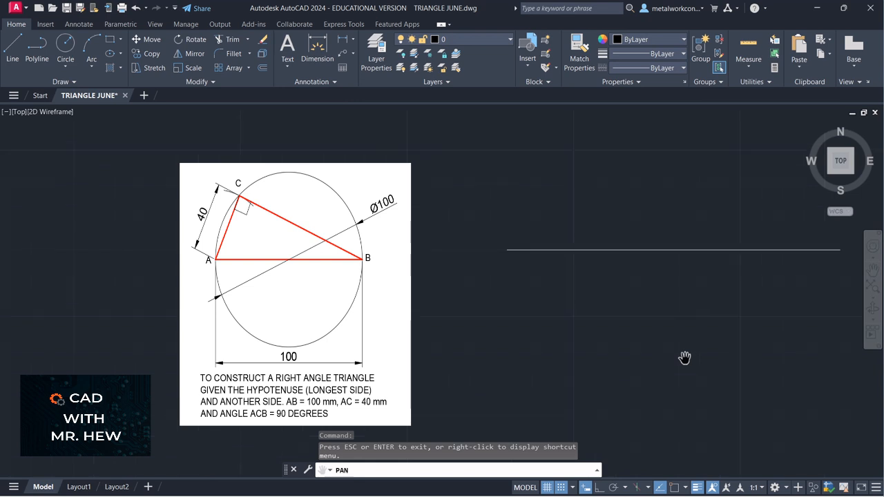
- Label the horizontal line's left end A and right end B with single-line text, height 4, rotation 0, with grid snap off
mouse_move(680, 335)
mouse_down()
mouse_move(680, 391)
mouse_move(707, 339)
mouse_up()
scroll(677, 384, down, 2)
key(Escape)
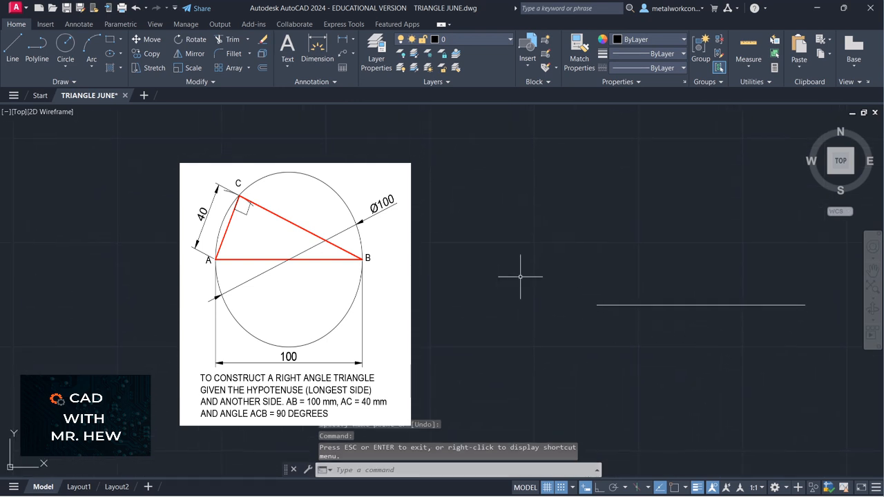
click(287, 65)
click(297, 107)
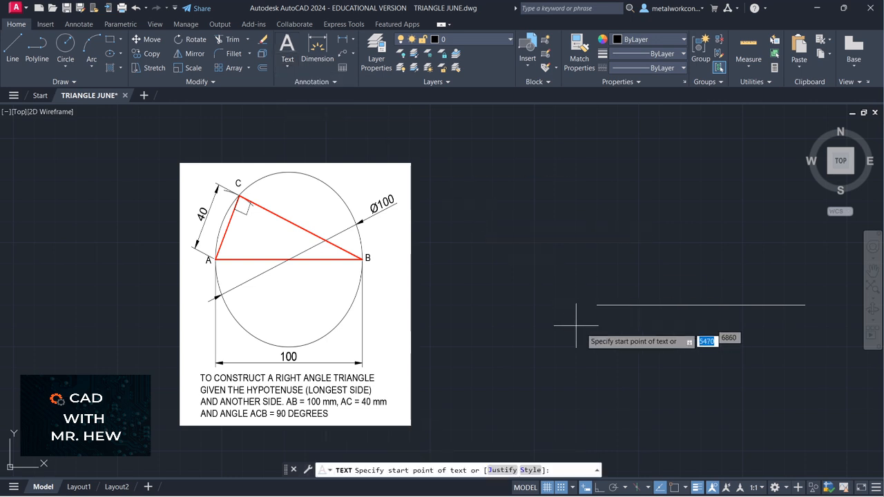
click(561, 486)
click(589, 321)
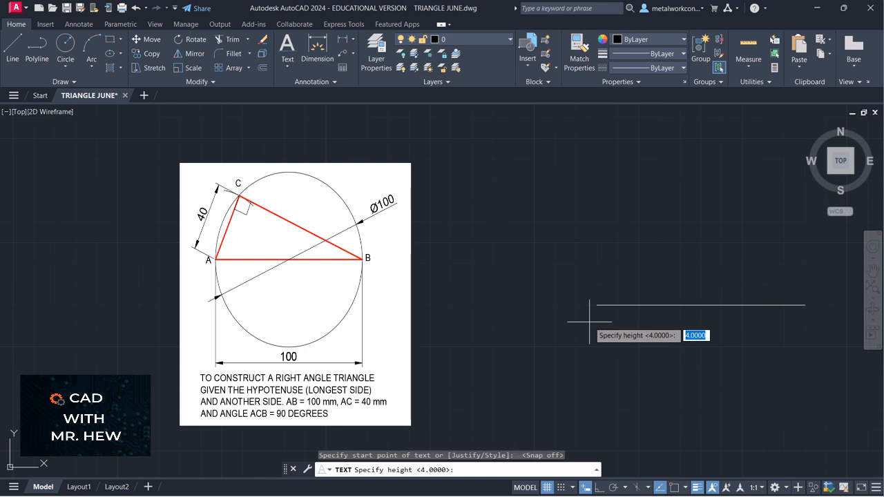
key(Return)
key(Return)
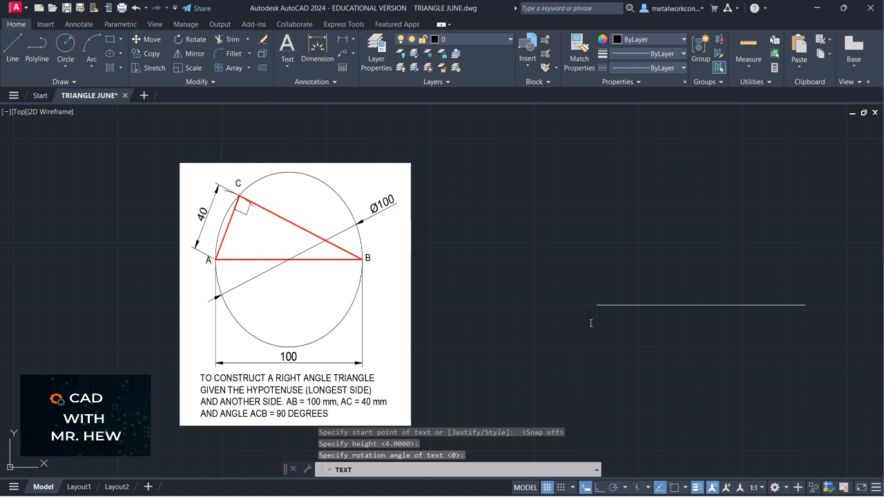
click(810, 316)
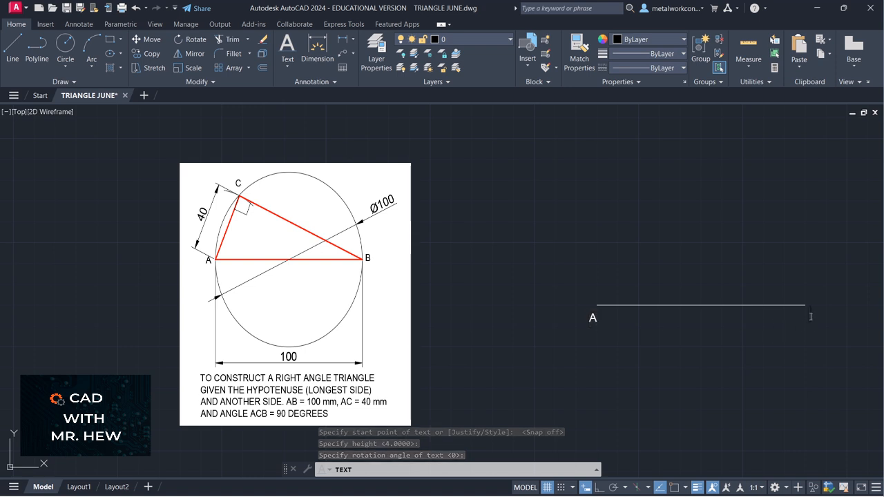
text(B)
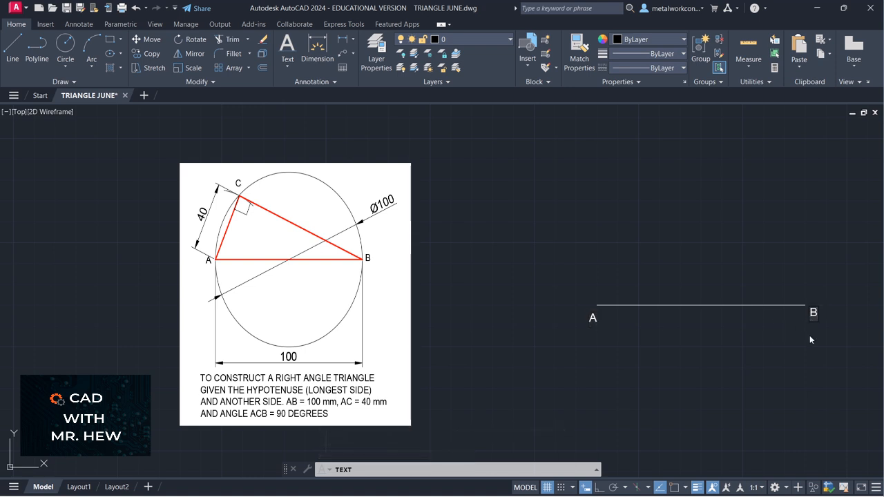
key(Return)
key(Return)
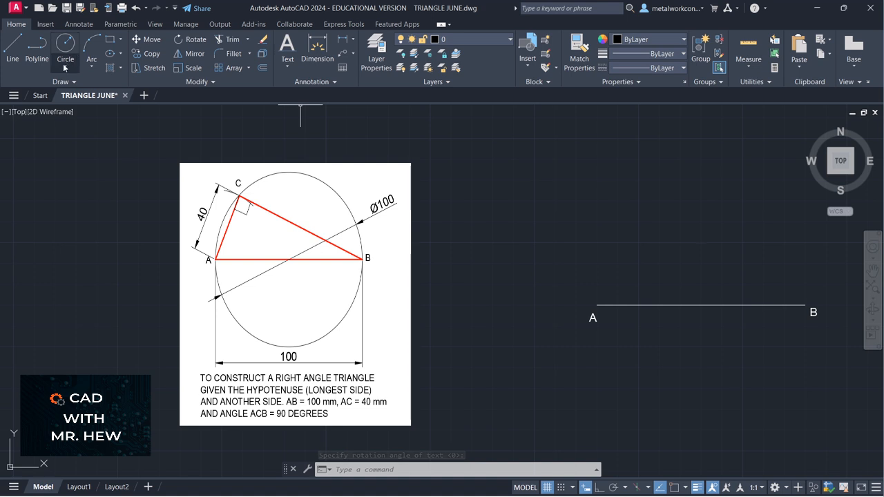
- With object snap on, draw a circle centred on the midpoint of line AB and passing through endpoint B
click(68, 54)
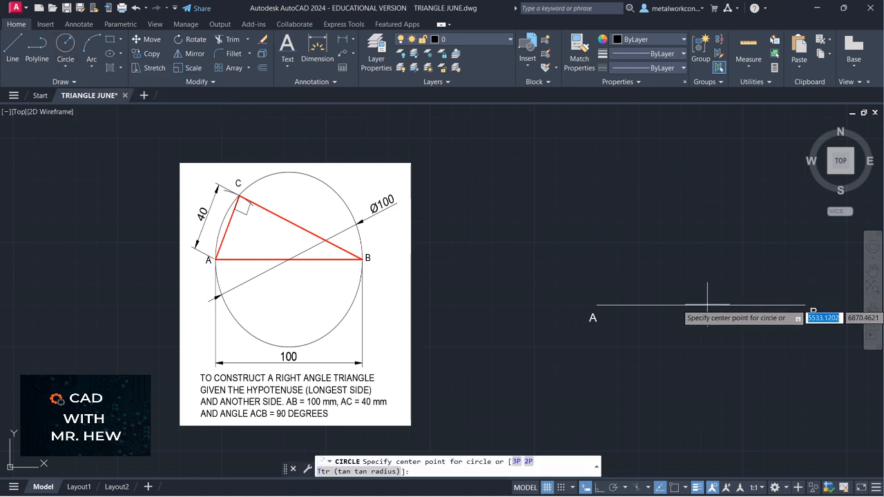
click(675, 488)
click(702, 304)
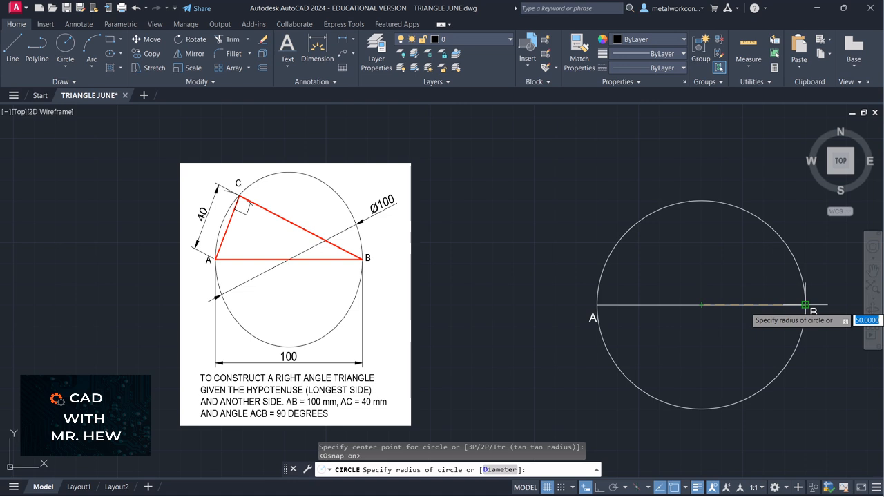
click(805, 305)
key(Return)
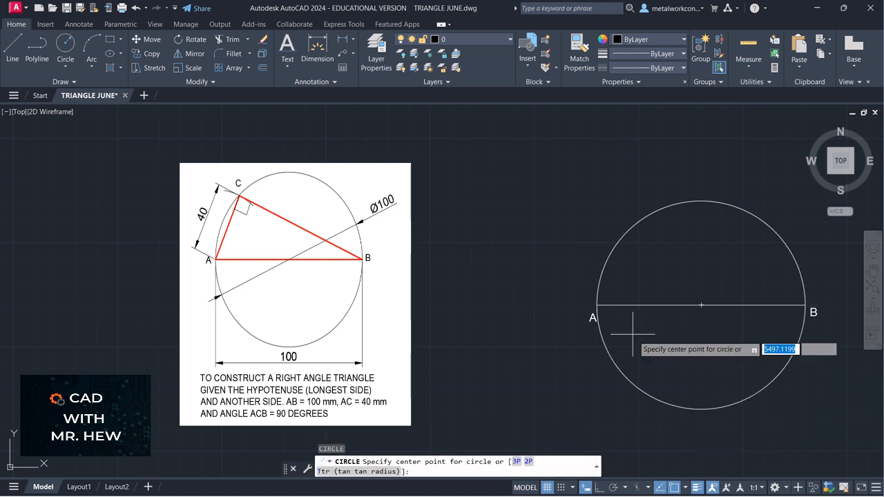
key(Escape)
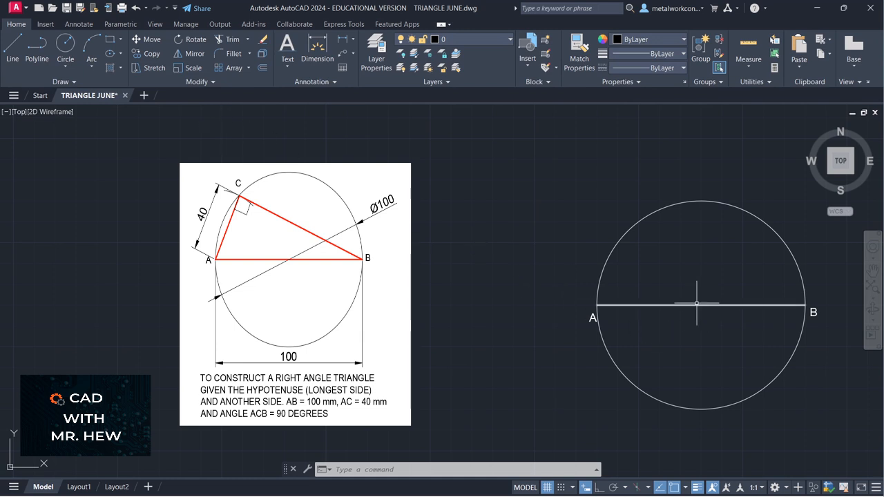
- Add a diameter dimension to the circle, placing its text outside the circle at the upper right, above B
click(352, 41)
click(365, 176)
click(791, 359)
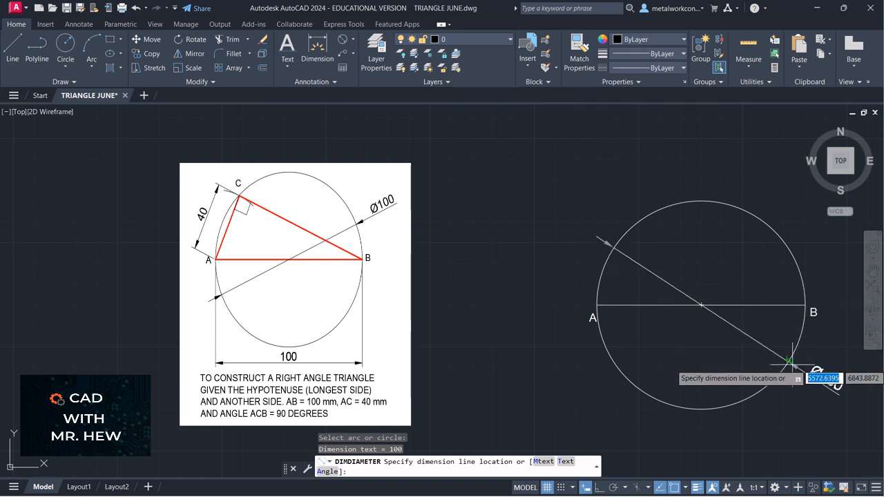
click(835, 255)
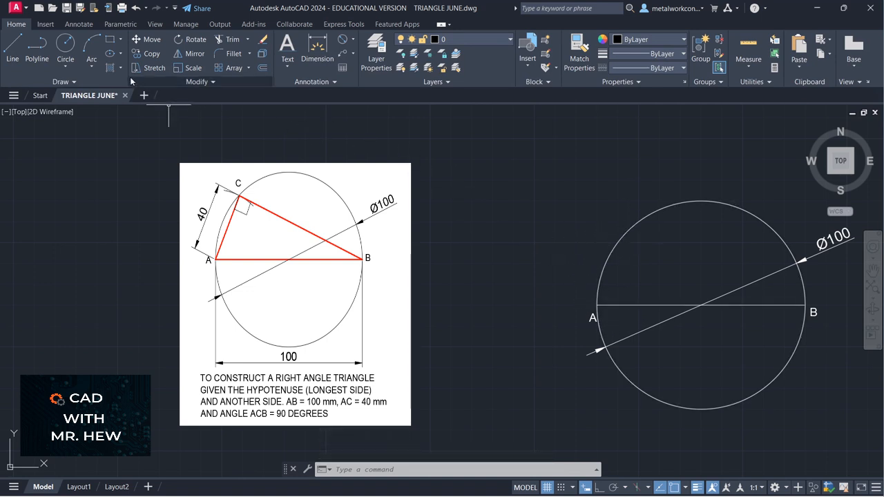
- Draw a short Center, Start, End arc centred on A with a 40 mm radius, crossing the circle's upper-left part
click(91, 65)
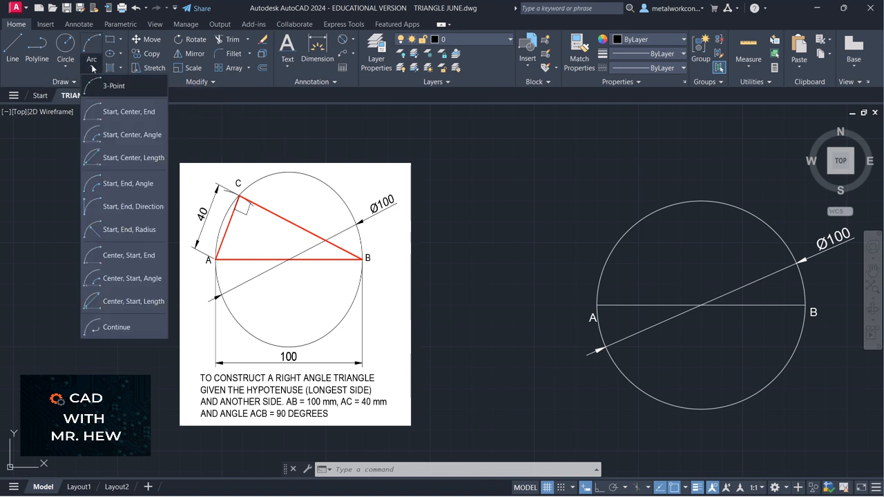
click(114, 257)
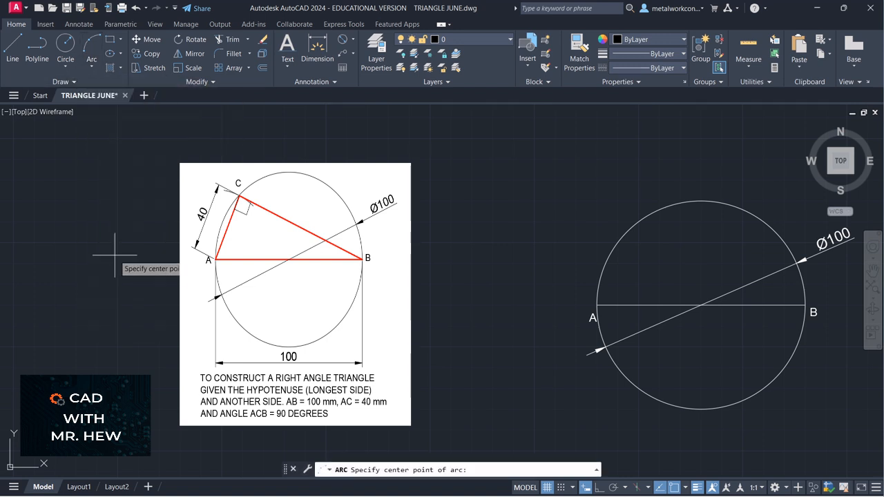
click(596, 304)
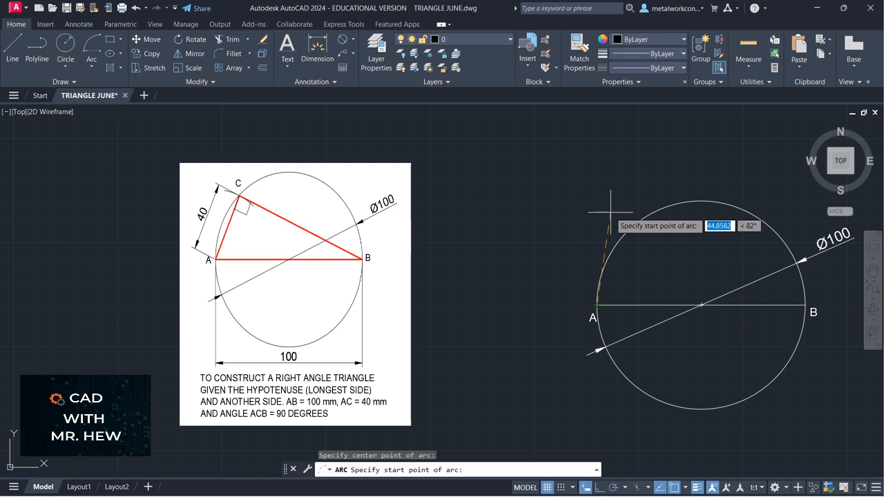
key(Return)
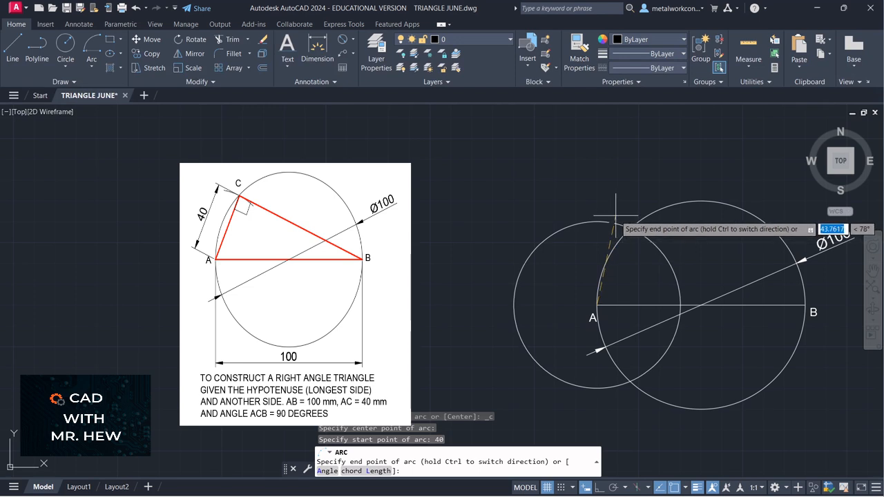
click(645, 247)
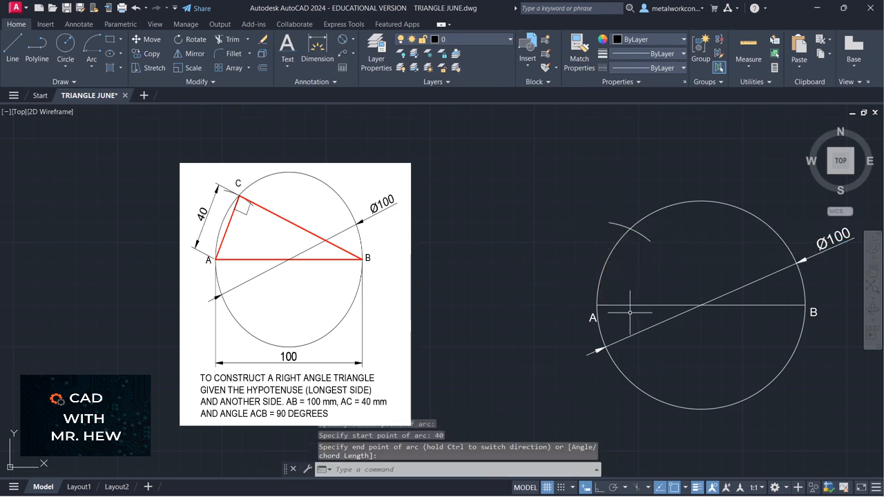
click(645, 216)
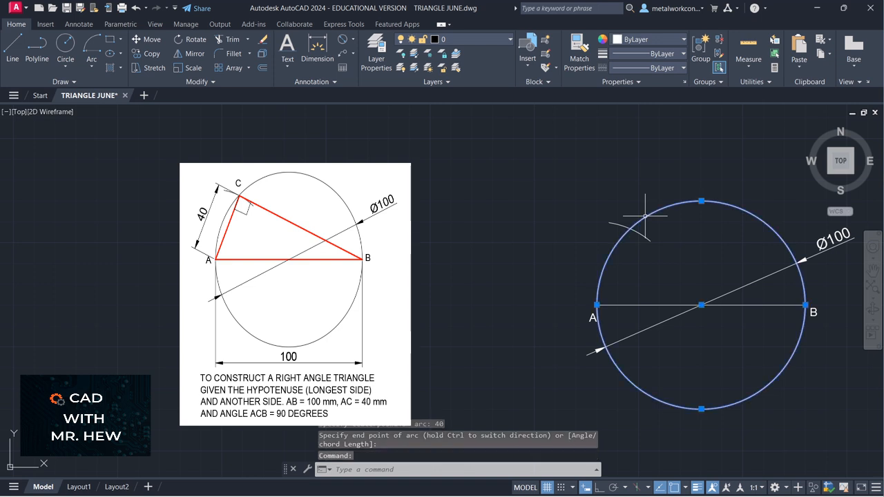
key(Escape)
- Label the intersection of the arc and circle C with single-line text, height 4, rotation 0, just above the crossing
click(289, 64)
click(307, 108)
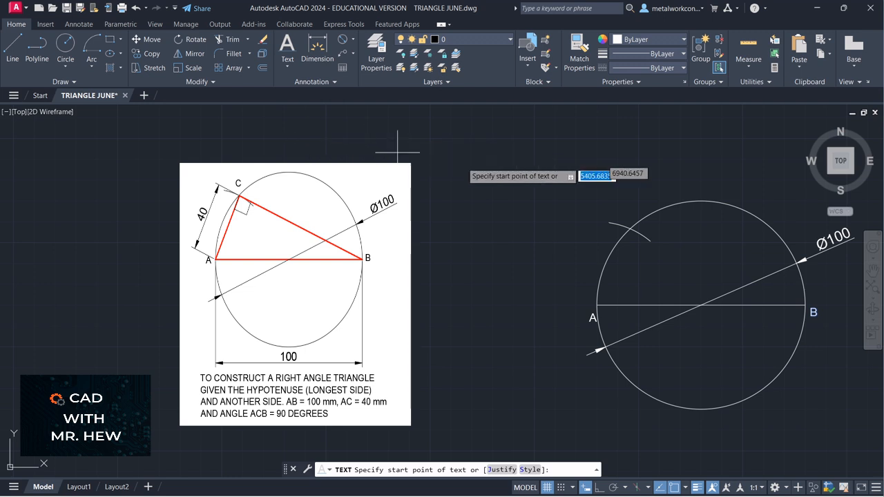
click(626, 219)
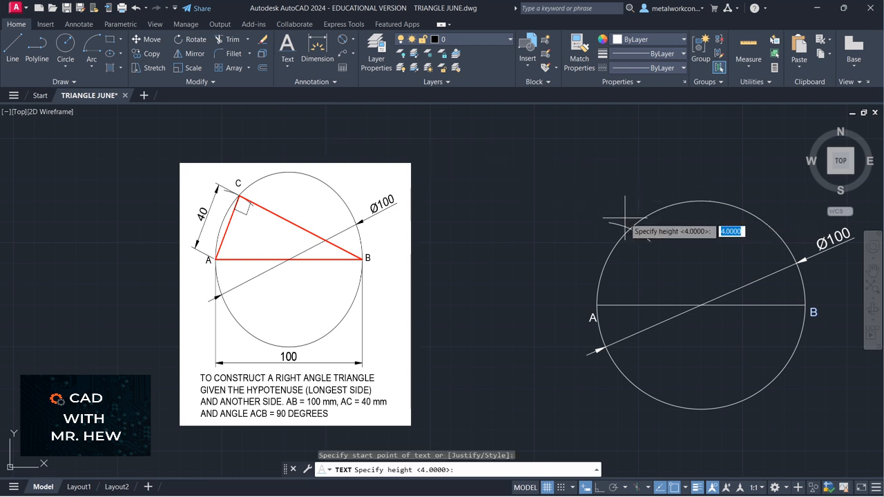
key(Return)
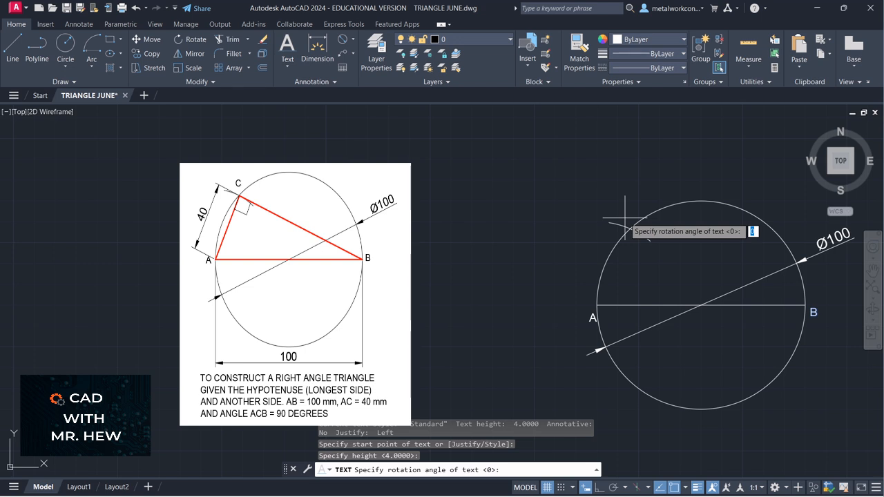
key(Return)
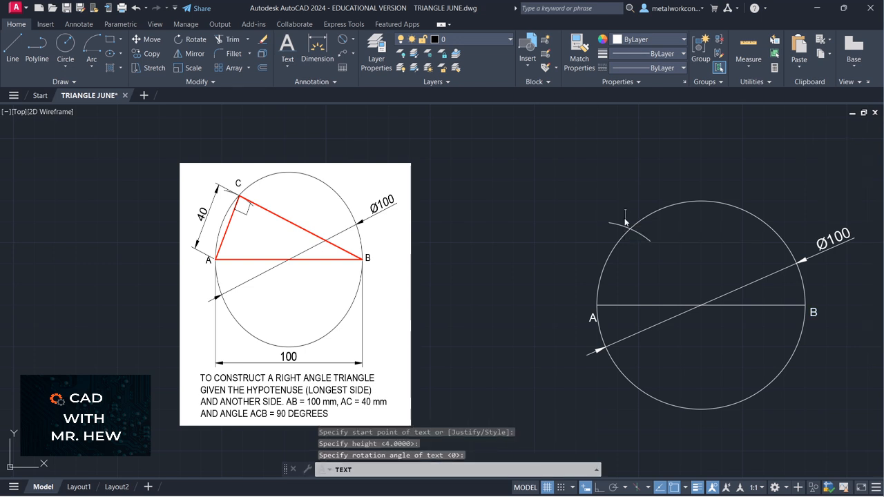
key(Escape)
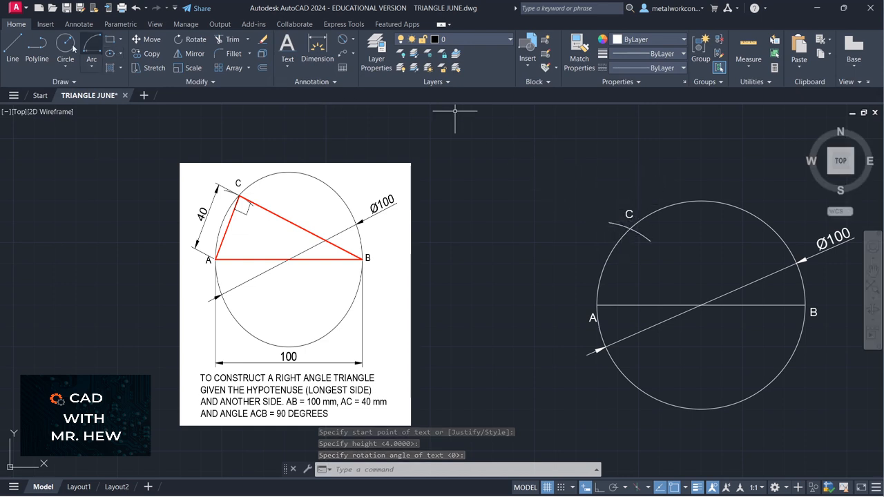
- Draw one line from intersection C to endpoint B and another from endpoint A to C
click(12, 48)
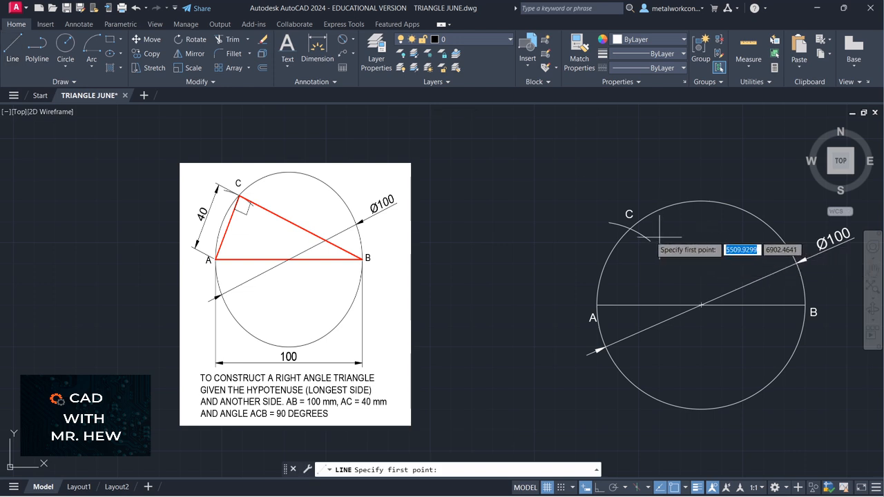
click(631, 226)
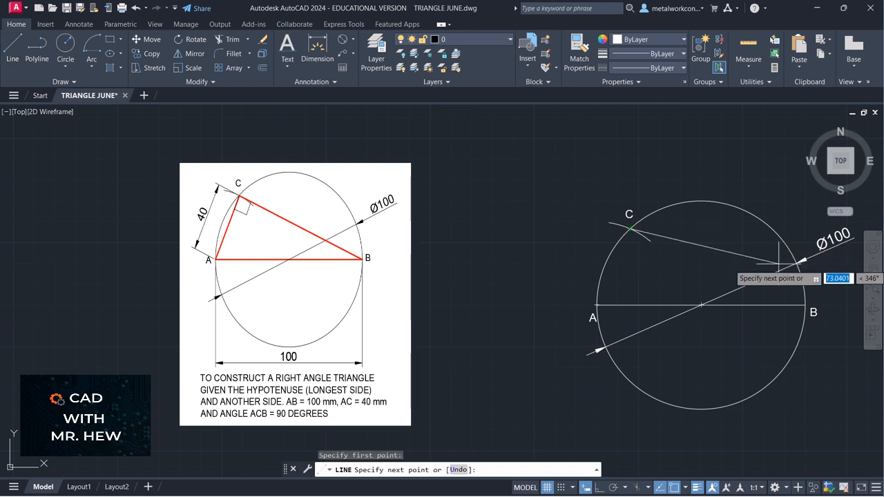
click(805, 305)
key(Return)
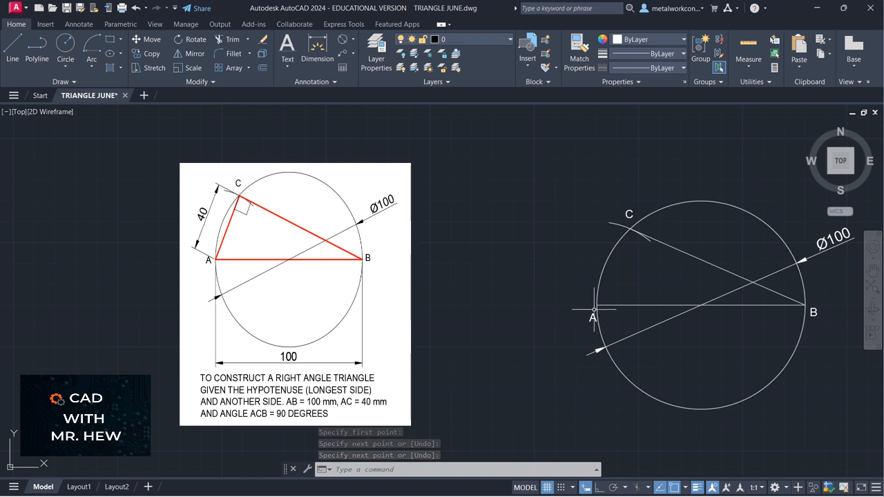
click(13, 47)
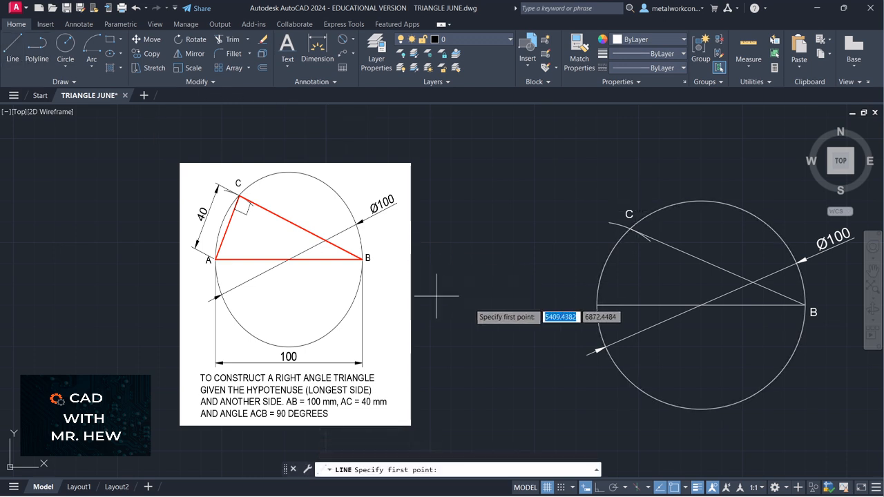
click(596, 304)
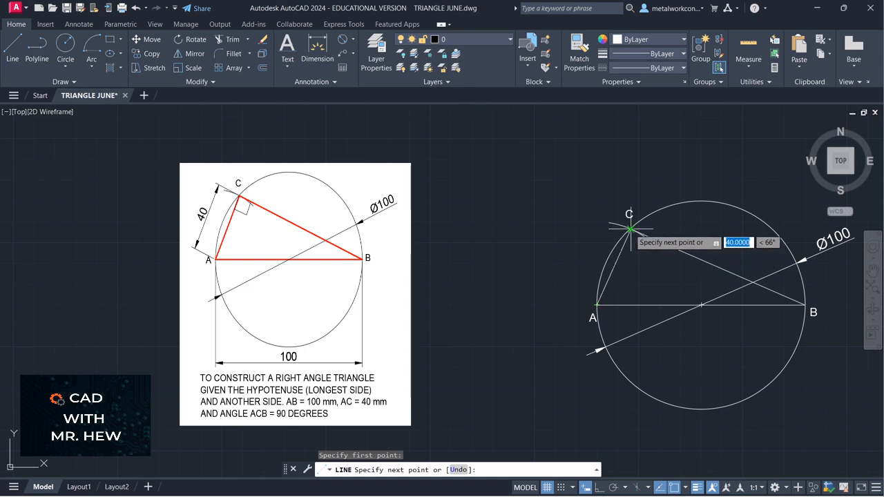
click(630, 228)
key(Return)
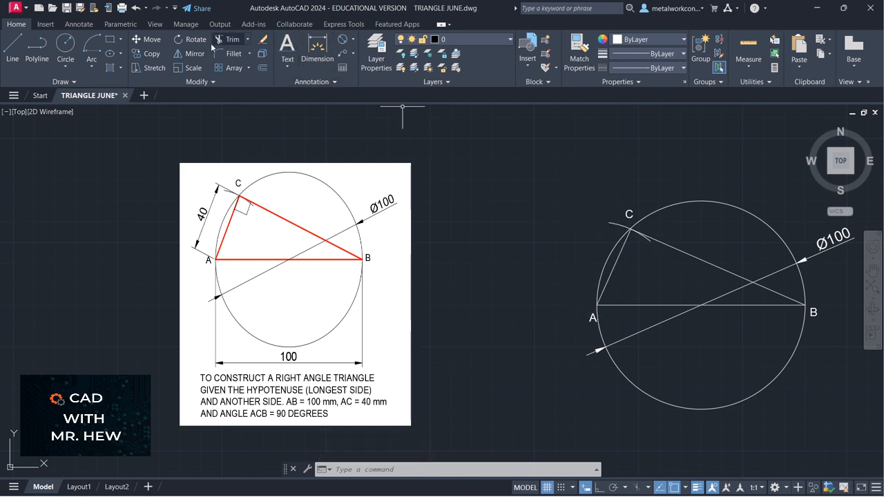
- Move the label A to just outside the circle, level with the left end of line AB, with object snap off
click(147, 44)
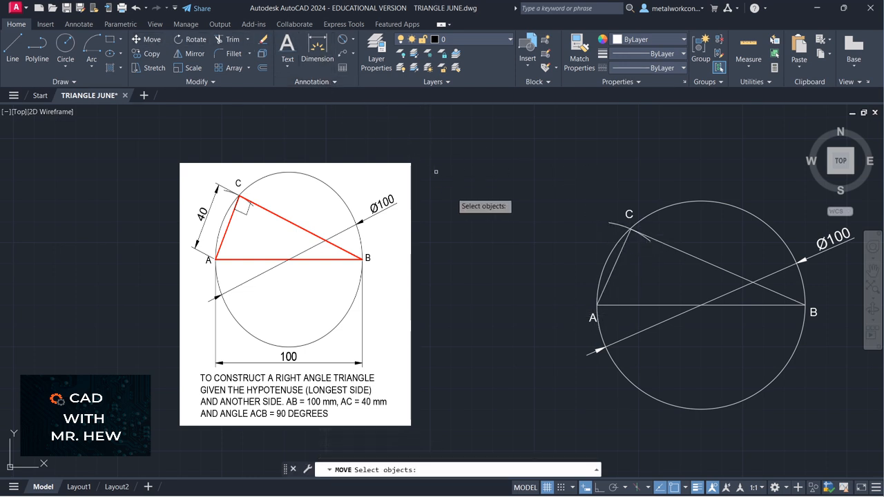
click(593, 317)
key(Return)
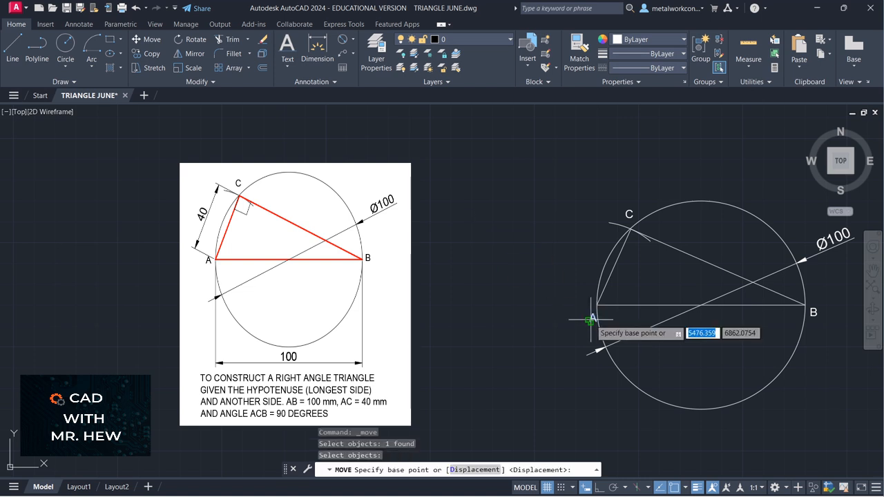
click(592, 319)
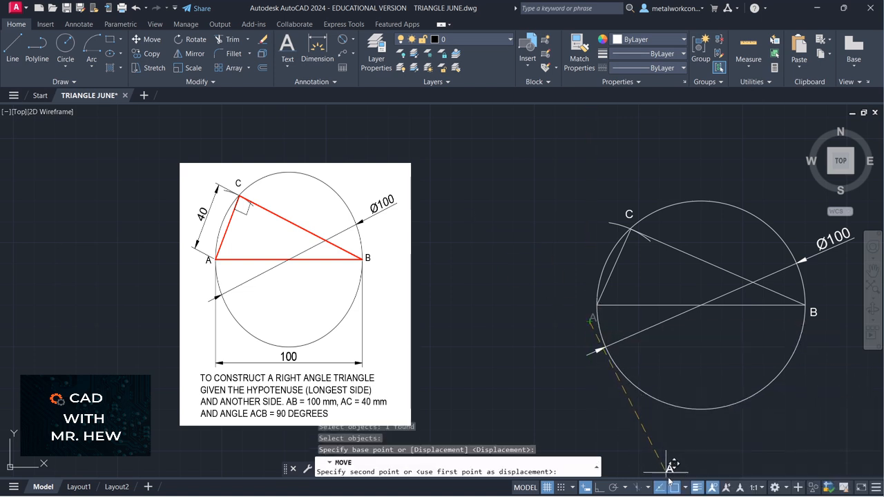
key(F3)
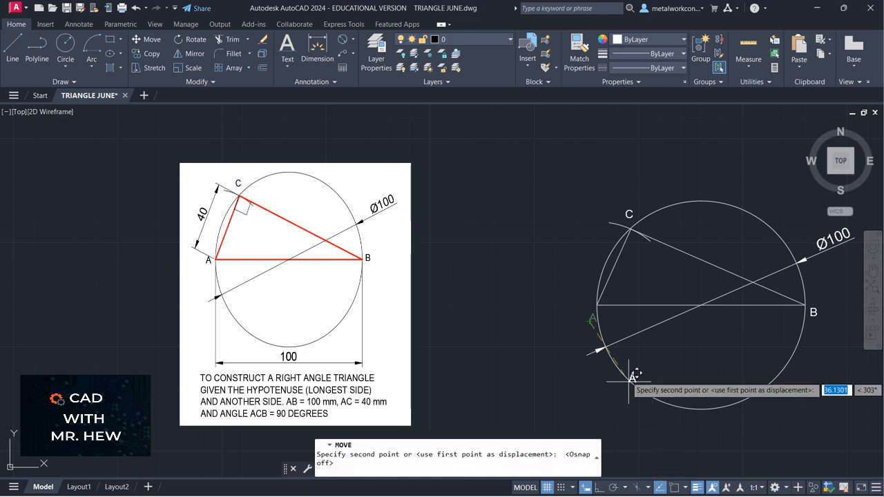
click(591, 304)
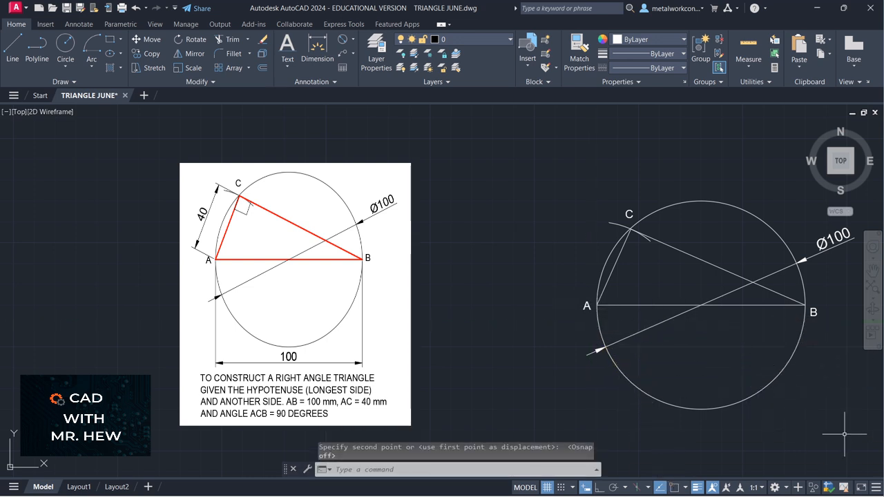
- Move the label B up to just outside the circle, level with the right end of line AB
click(147, 39)
click(813, 312)
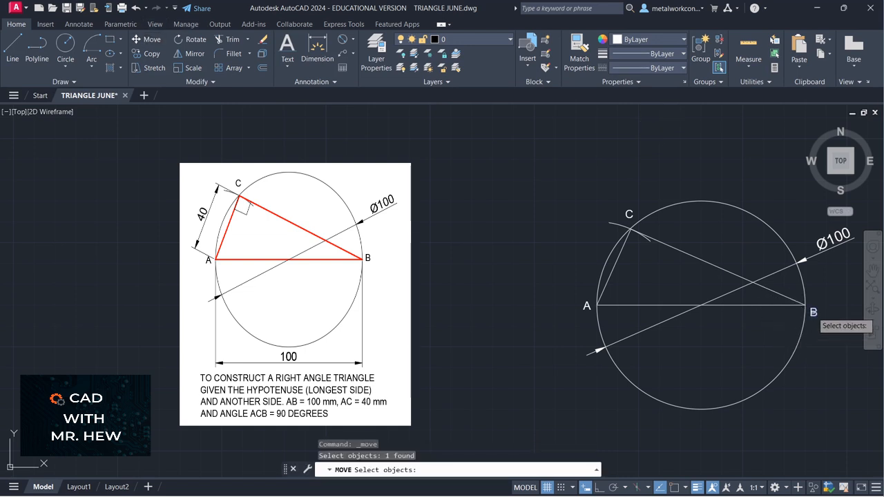
key(Return)
click(818, 303)
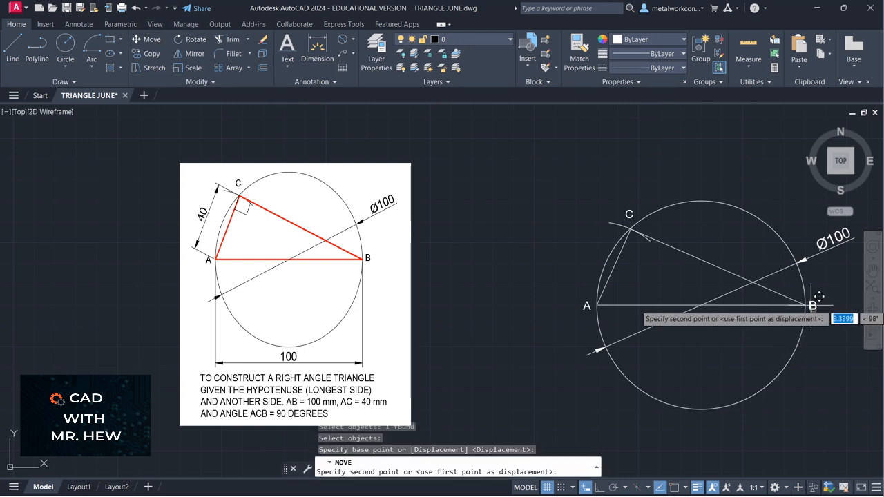
click(818, 295)
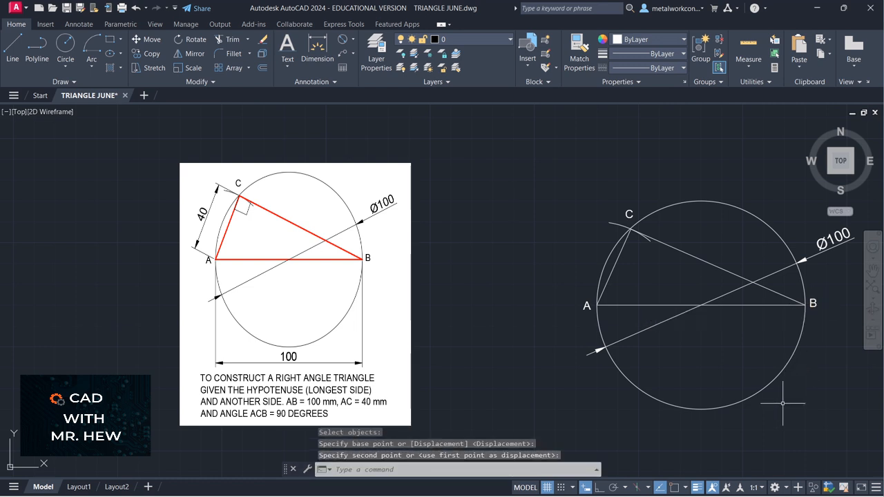
key(Escape)
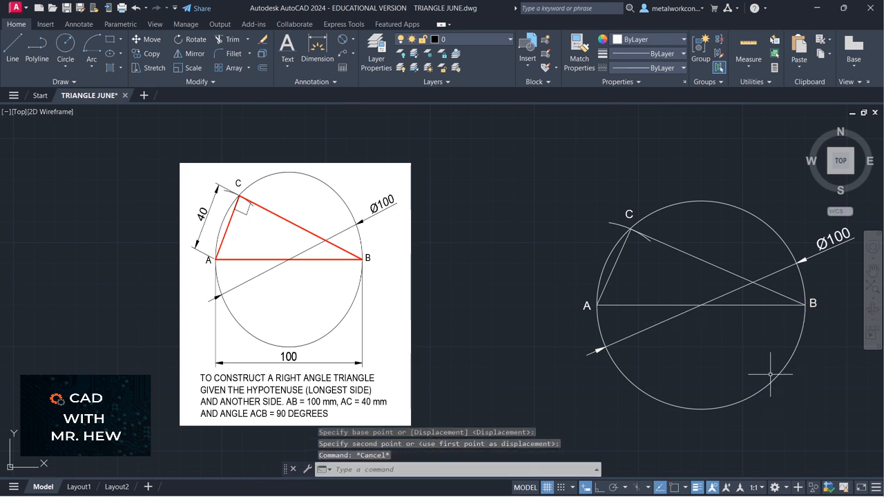
- Put the three triangle sides AB, BC and AC on the OUTLINE layer and clear the selection
click(692, 256)
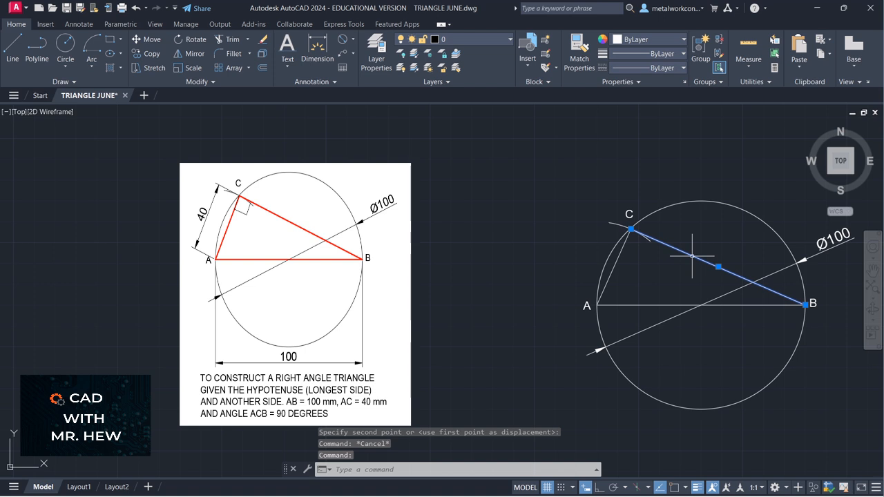
click(665, 305)
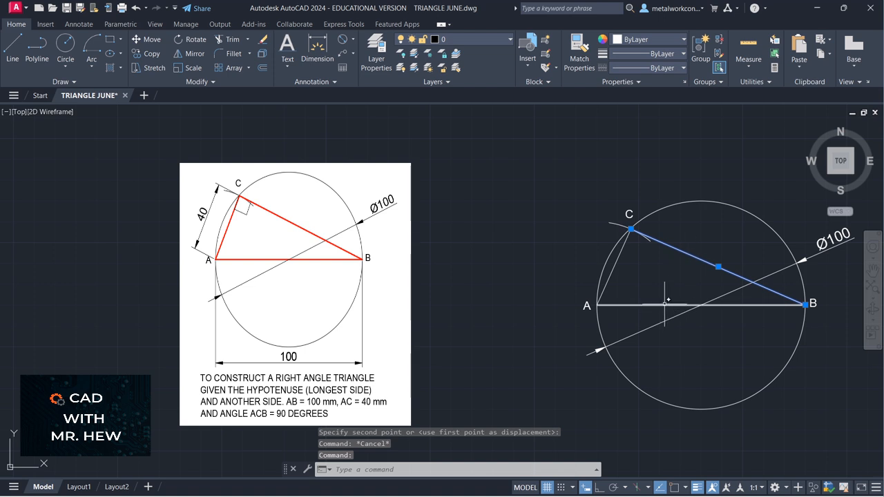
click(615, 261)
click(495, 39)
click(460, 123)
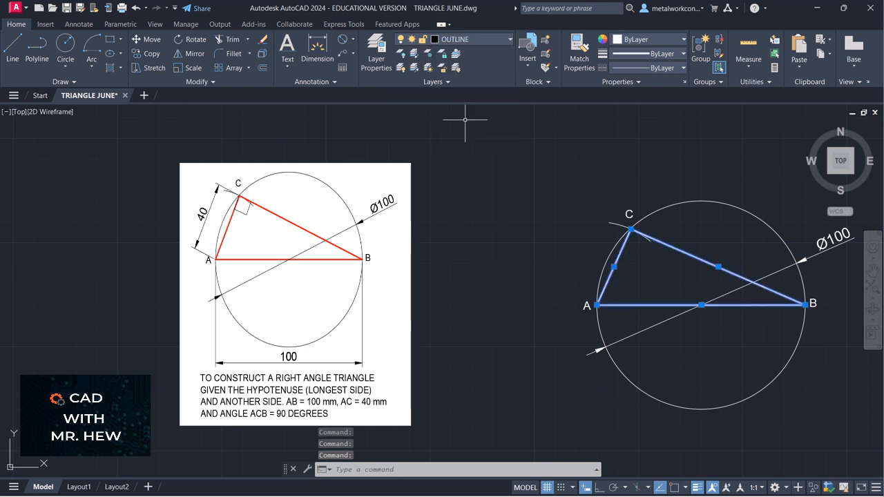
key(Escape)
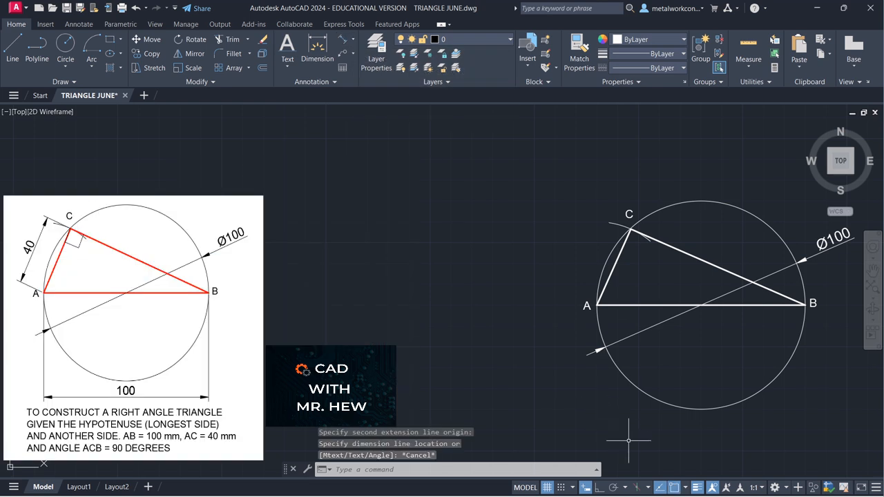
- Add an aligned dimension to side AC, from A to C, placed outside the circle's upper-left part
key(Return)
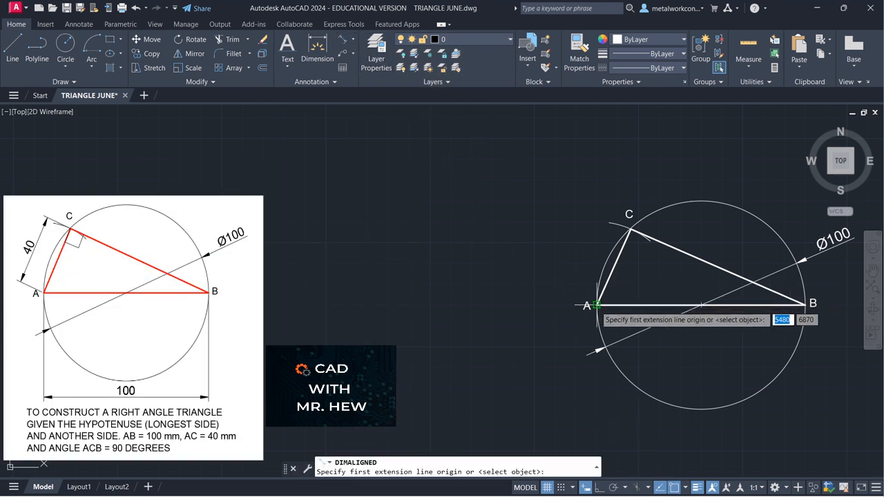
click(597, 304)
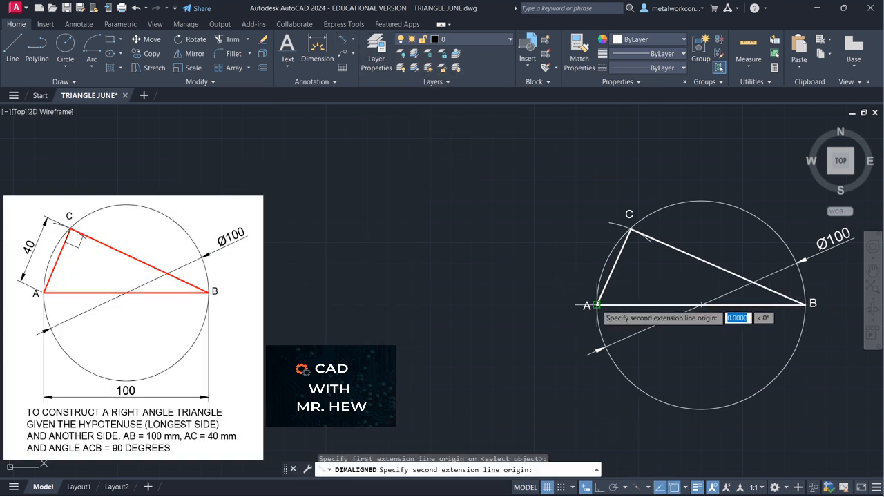
click(630, 229)
click(604, 212)
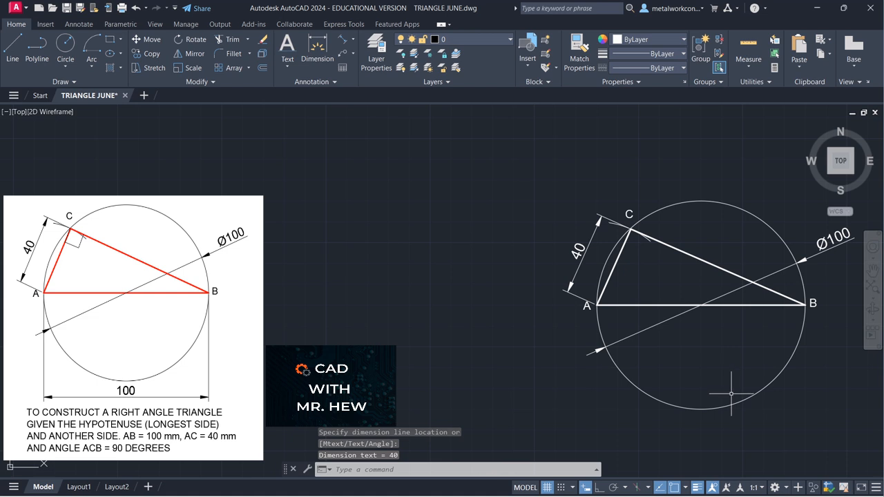
- Add a horizontal linear dimension from A to B, placed just below the circle
click(353, 41)
click(357, 58)
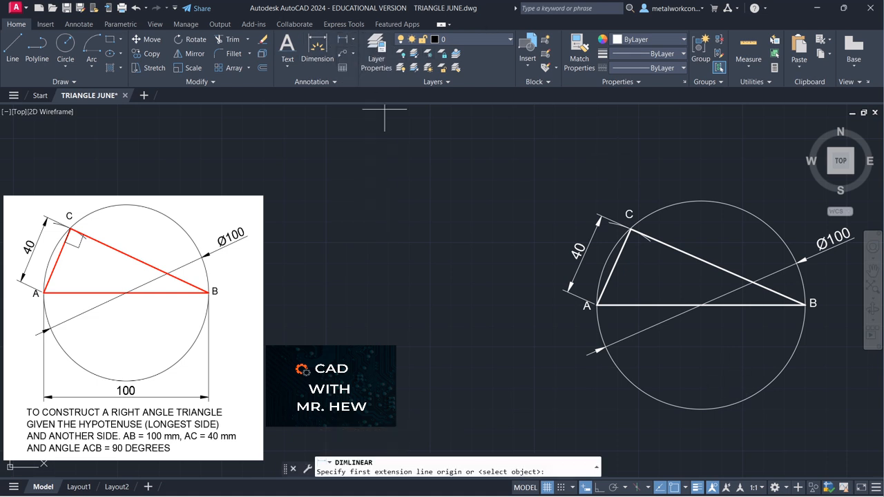
click(596, 304)
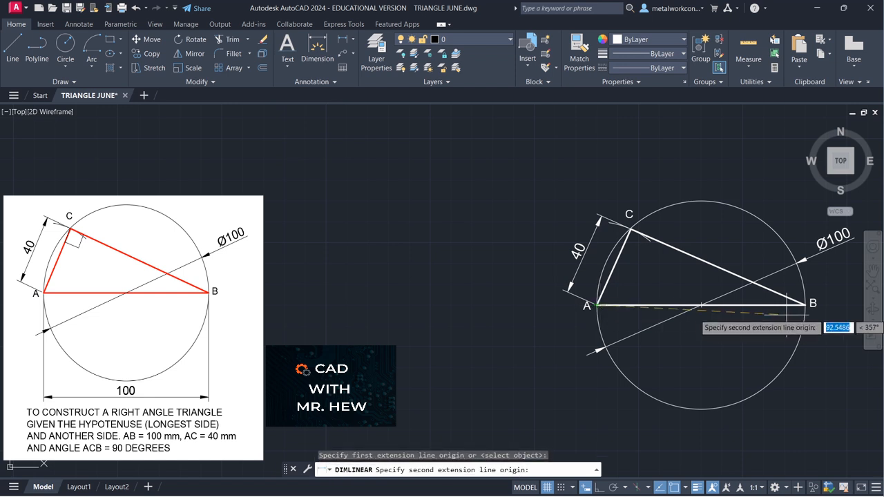
click(805, 303)
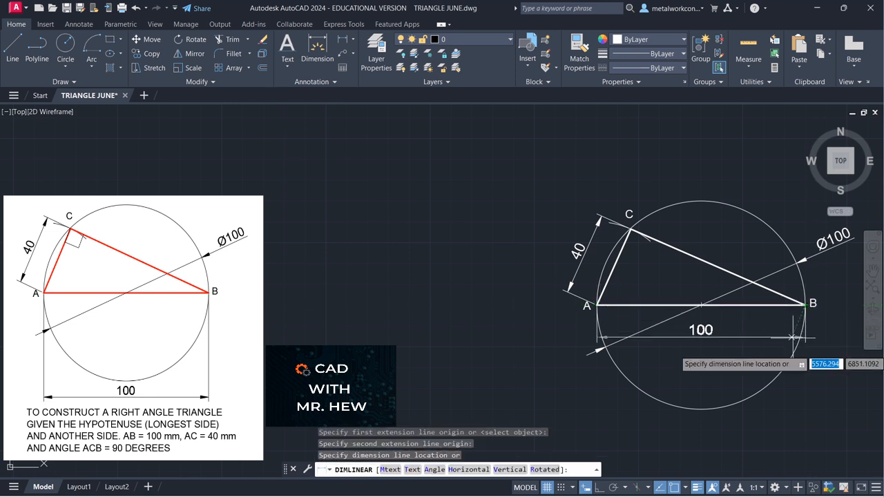
click(787, 428)
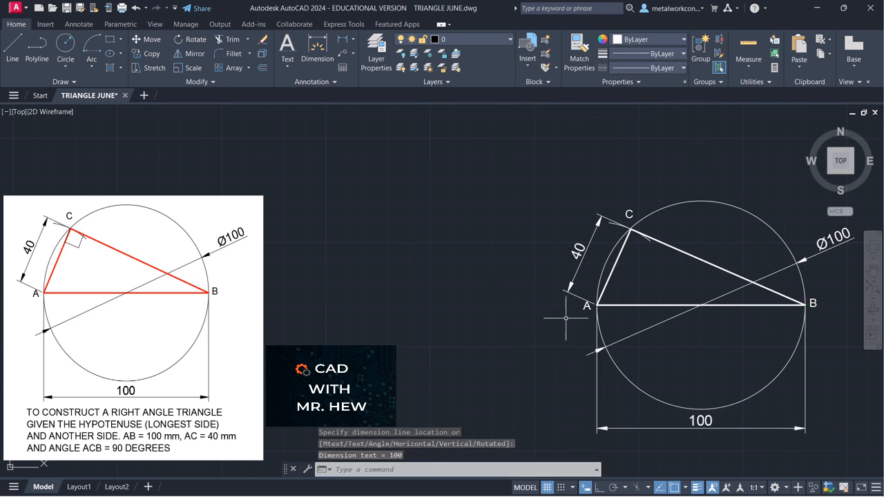
key(Escape)
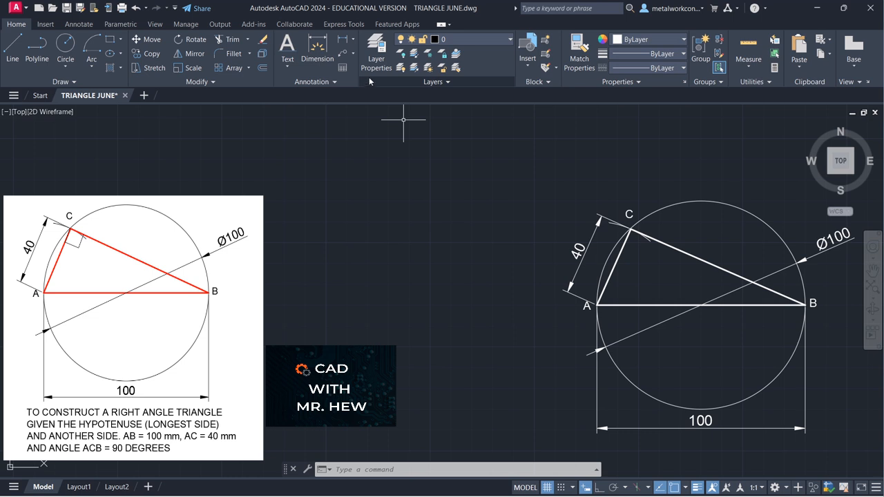
- Draw a right-angle mark about 8 mm in size inside corner C, using lines perpendicular to AC and BC
click(12, 54)
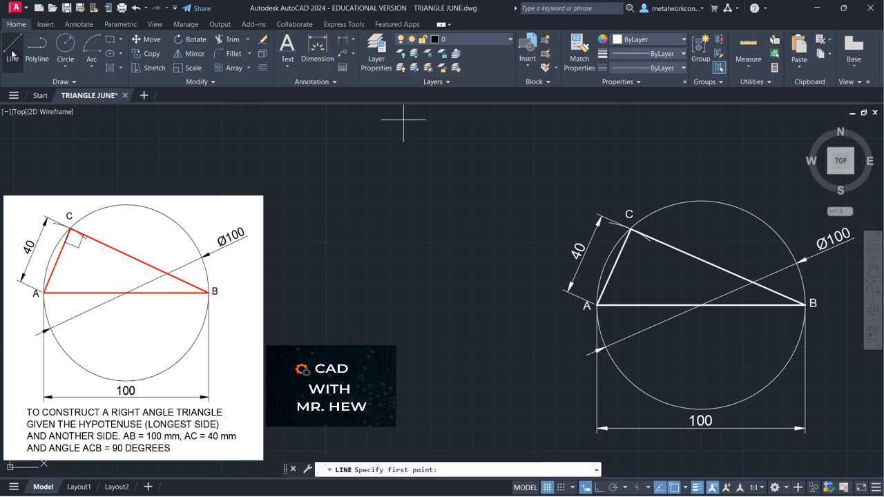
click(630, 228)
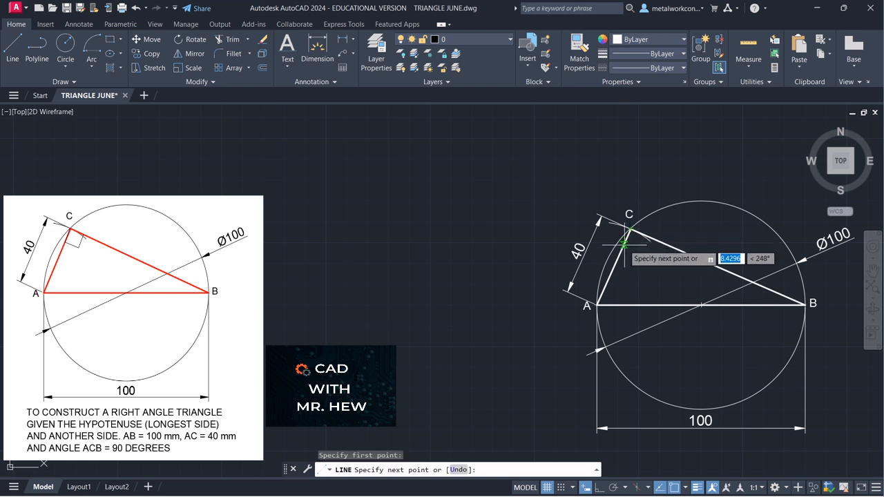
click(624, 245)
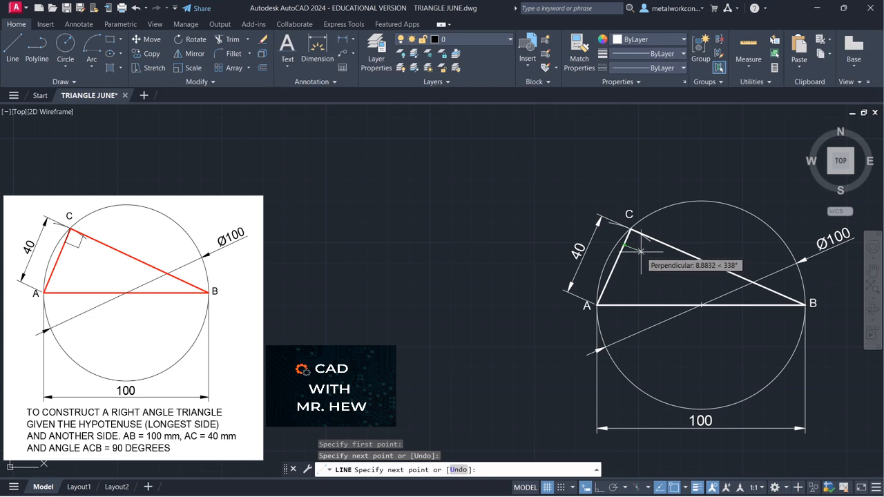
click(640, 251)
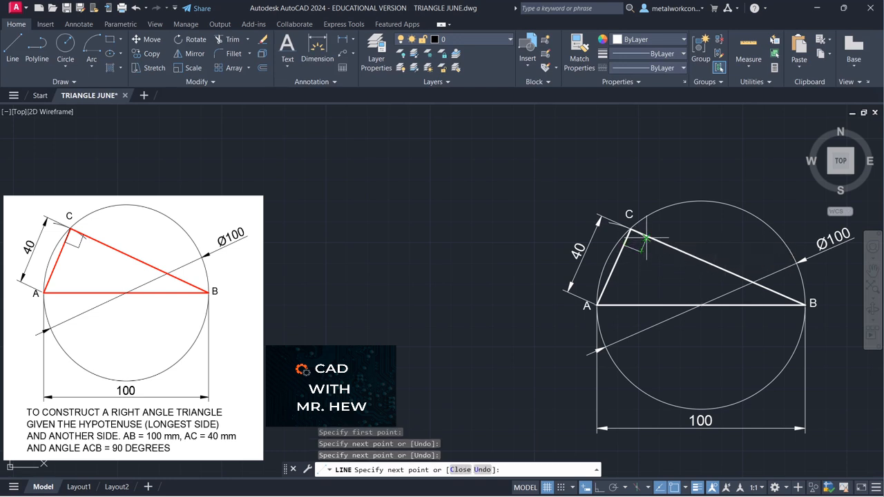
click(646, 236)
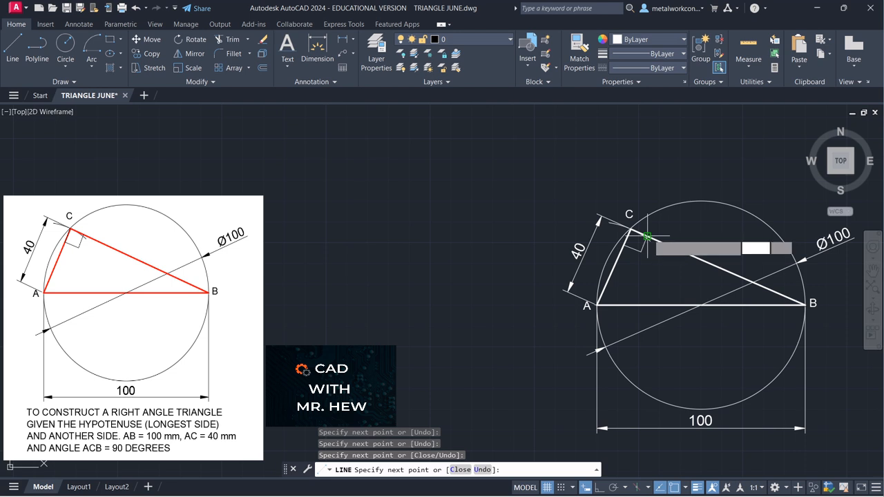
key(Return)
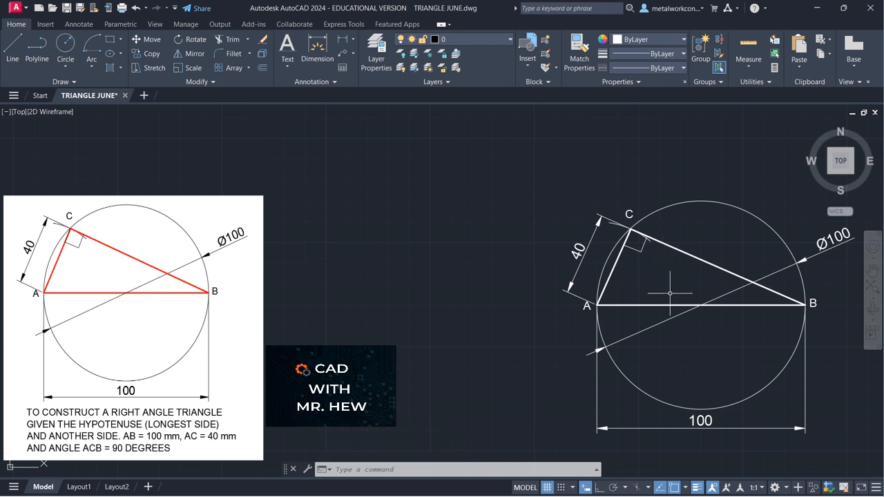
- Start a multiline text box below the 100 dimension with the line "TO CONSTRUCT A RIGHT ANGLE TRIANGLE"
click(873, 270)
mouse_move(809, 310)
mouse_down()
mouse_move(768, 230)
mouse_move(769, 254)
mouse_up()
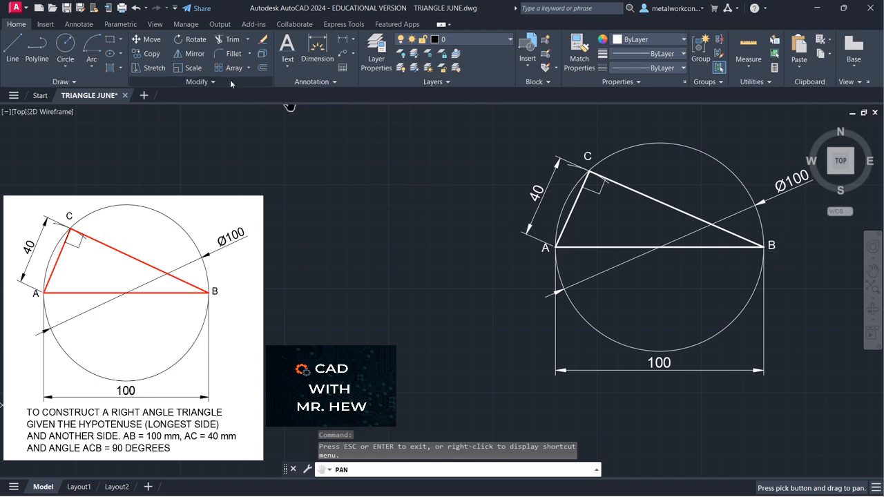
click(287, 67)
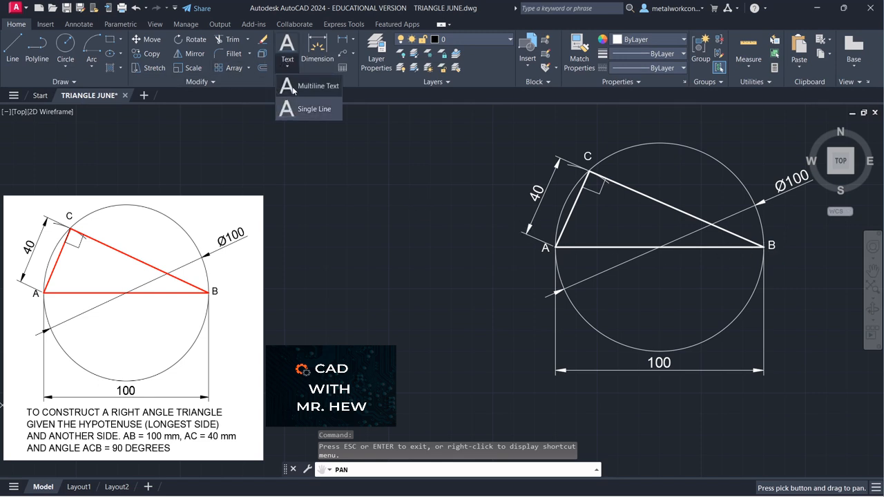
click(293, 87)
click(533, 384)
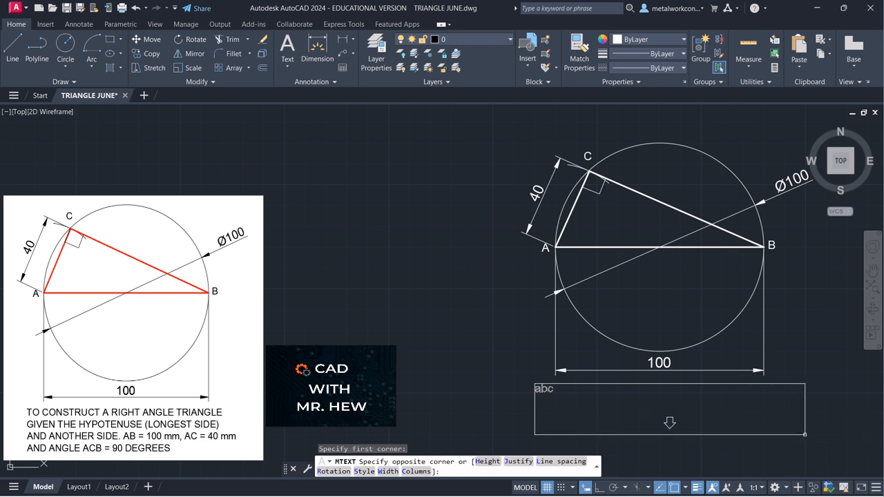
click(805, 434)
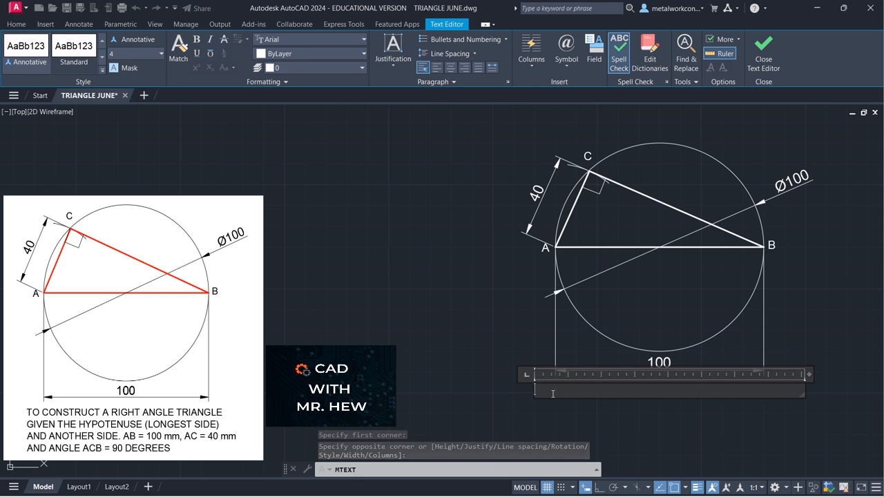
text(TO CONSTRU)
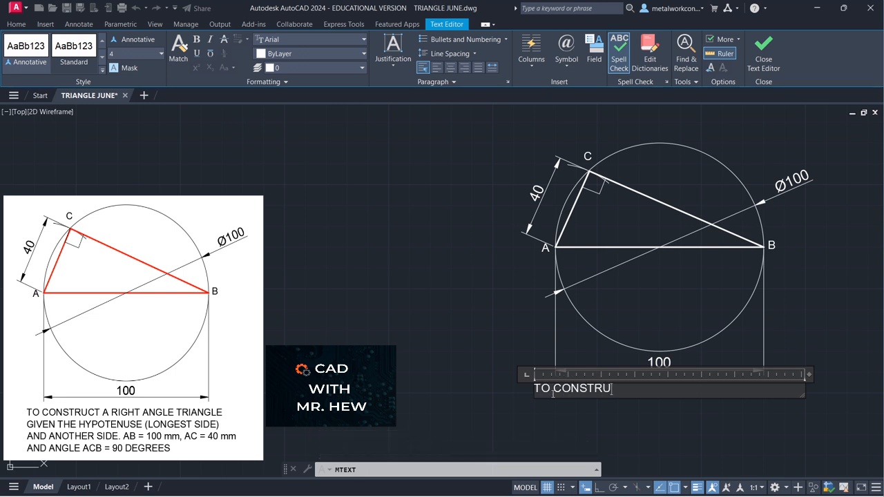
text(CT A RIGHT ANG)
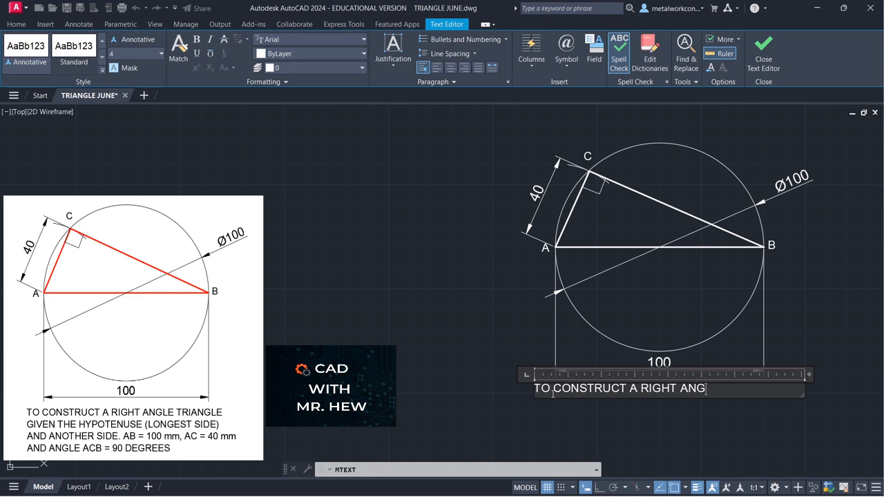
text(LE TRIANGLE)
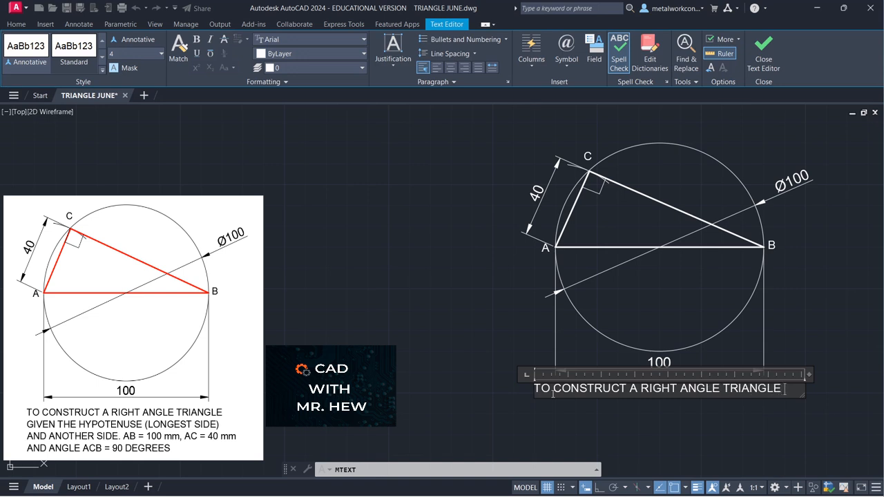
- Add the second text line "GIVEN THE HYPOTENUSE (LONGEST SIDE)"
key(Return)
text(GIVEN THE)
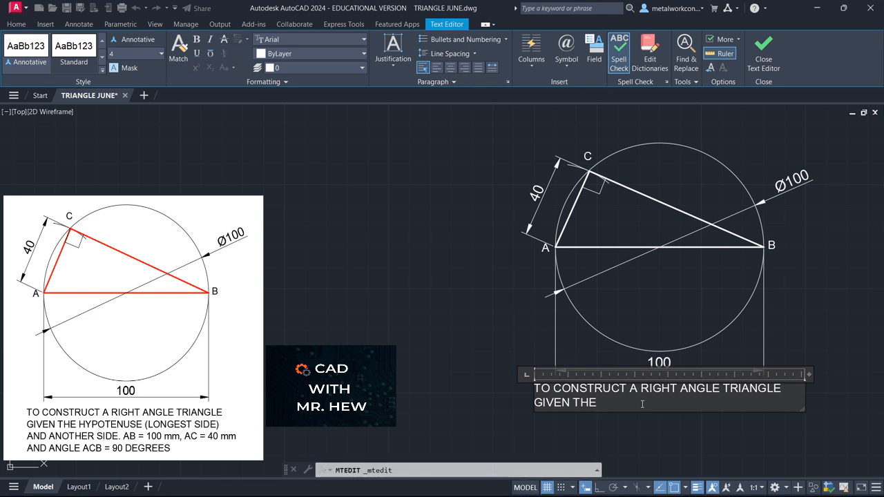
text(HYPOTENUSE)
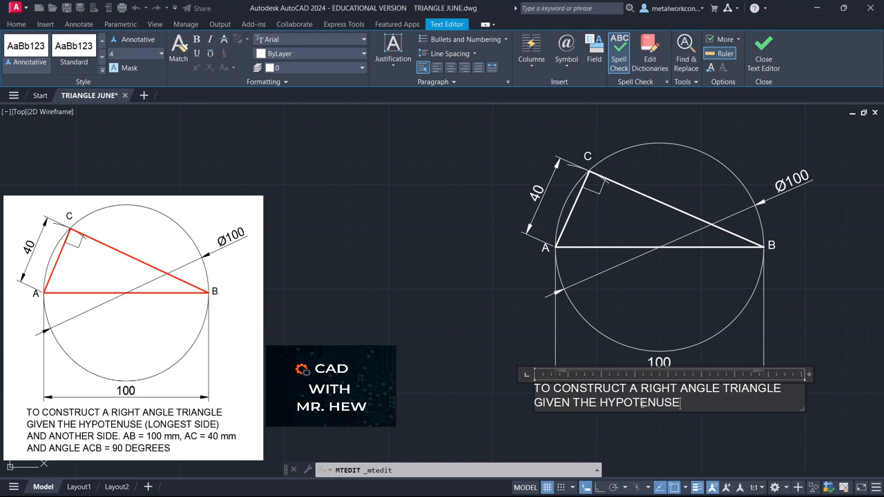
text( (LONGEST SIDE)
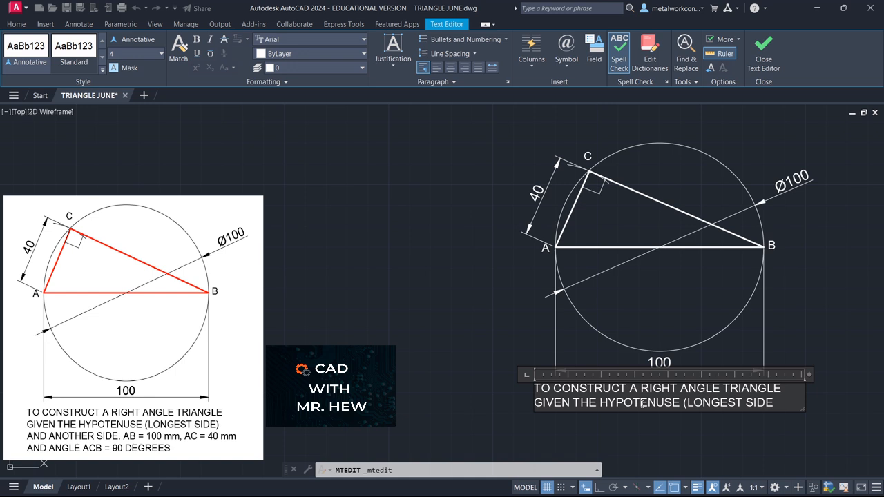
text() )
- Continue the note with "AND ANOTHER SIDE. AB = 100 mm and AC = 40 mm"
text(AND )
text(ANO)
text(THE)
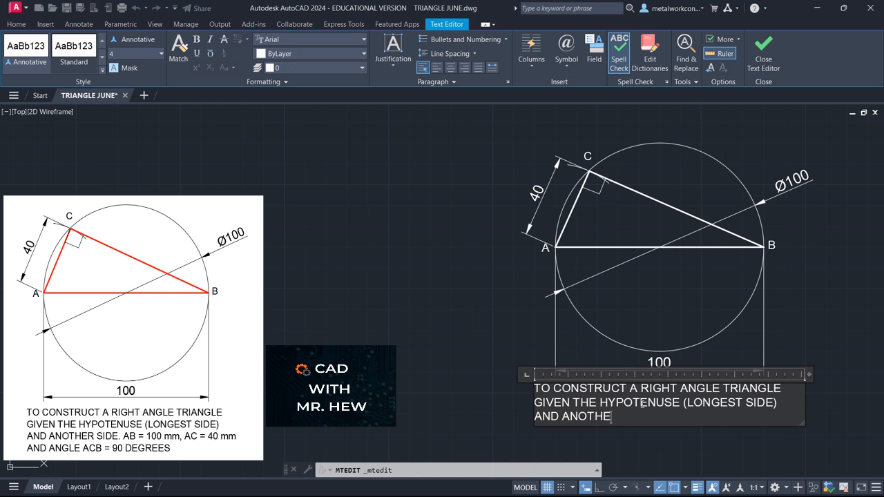
text(R SIDE. aB)
key(BackSpace)
key(BackSpace)
text(AB)
text( -)
key(BackSpace)
text(= 100 mm and)
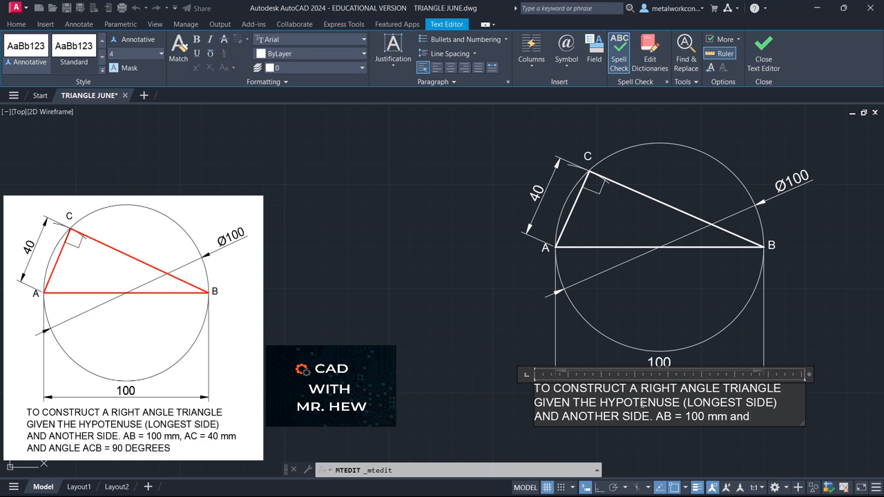
text( AC = 40 mm)
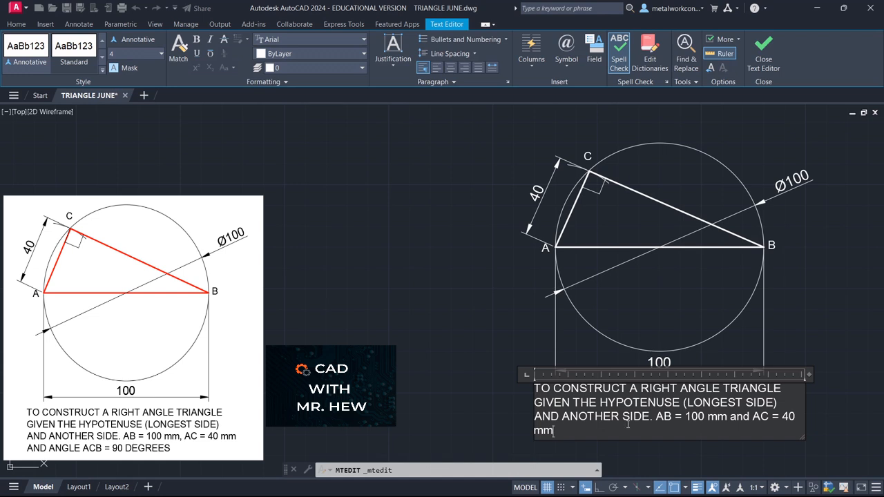
- Complete the note's wording with "AND ANGLE ACB = 90 DEGREES"
text(.)
key(BackSpace)
text(AND ANGL)
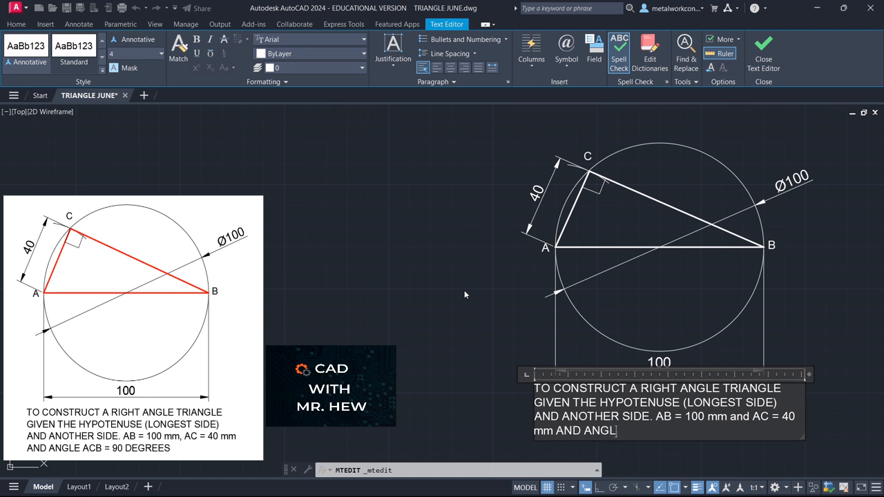
text(E ACB = 90 DEGREES)
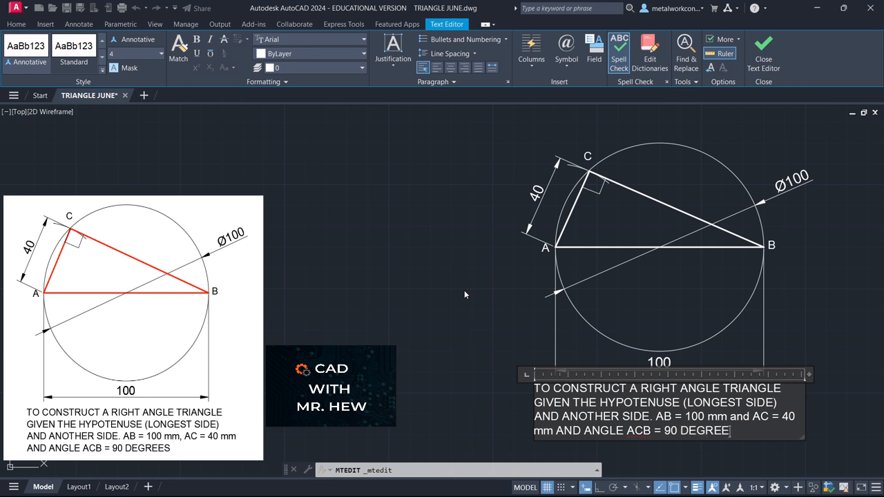
- Replace the lowercase "and" after "AB = 100 mm" with a comma and finish the multiline text
click(727, 417)
text(,)
key(Delete)
key(Delete)
key(Delete)
key(Delete)
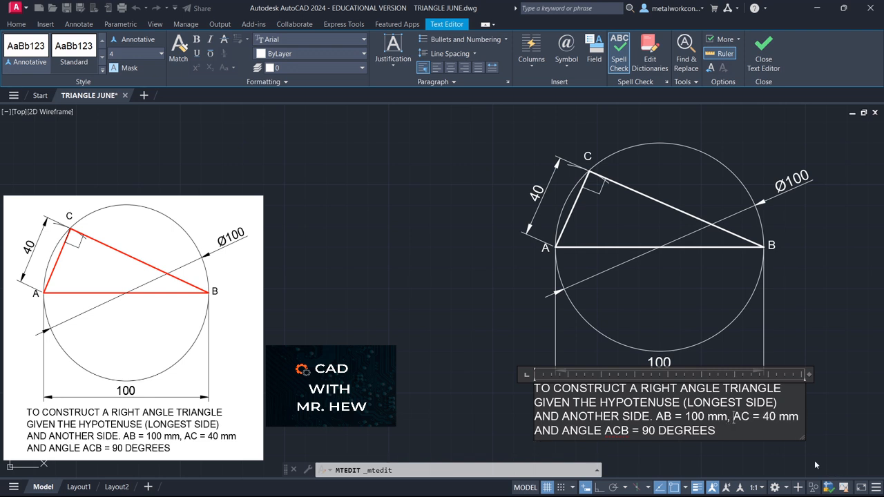
click(487, 338)
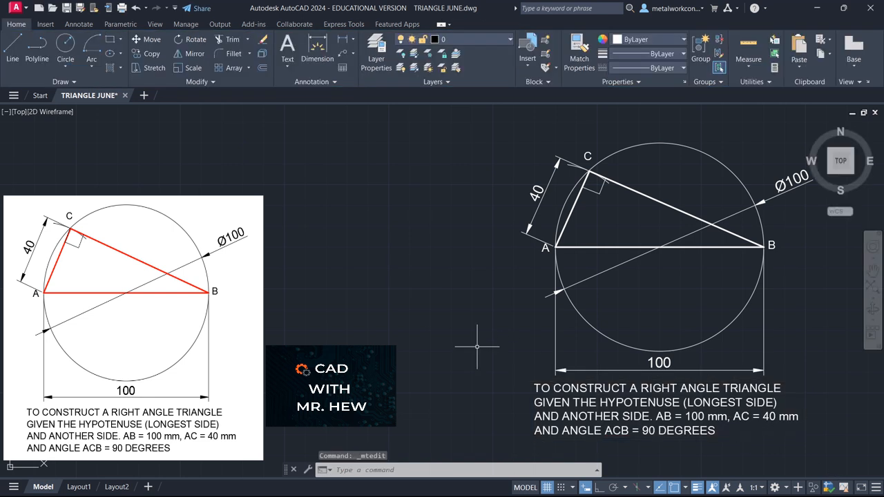